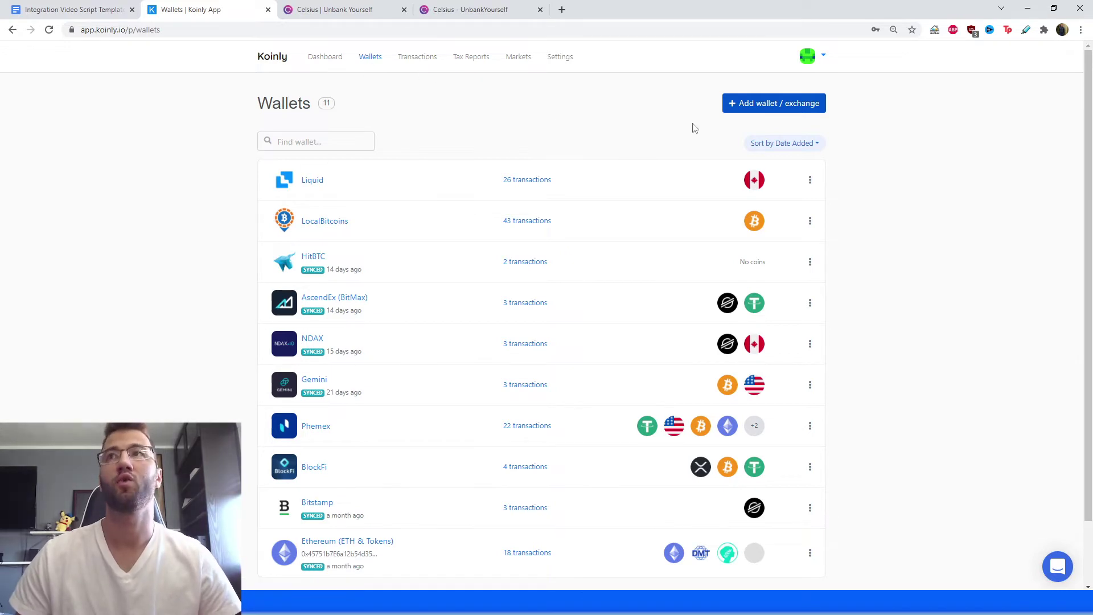
Start a new Celsius Network wallet with API auto-sync, then go to the Celsius web app.
click(757, 116)
click(415, 116)
text(cel)
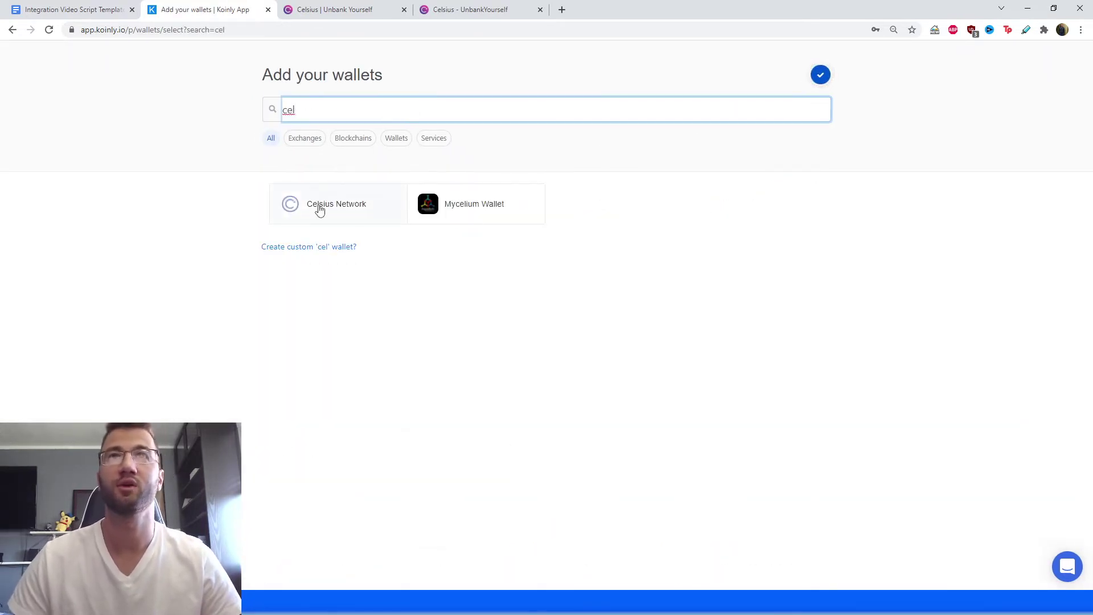
click(320, 208)
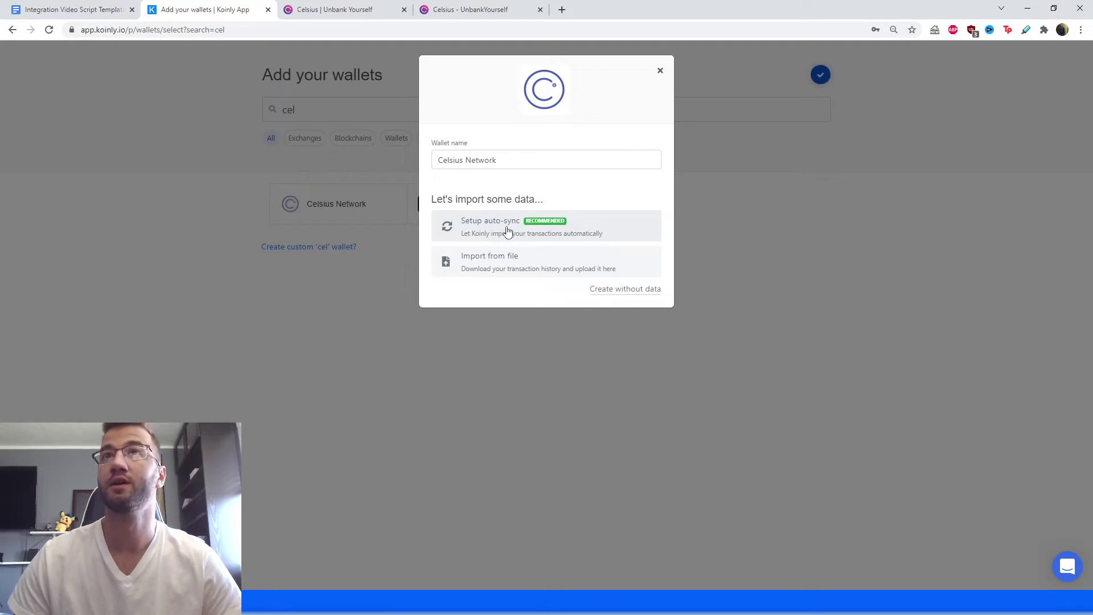
click(517, 231)
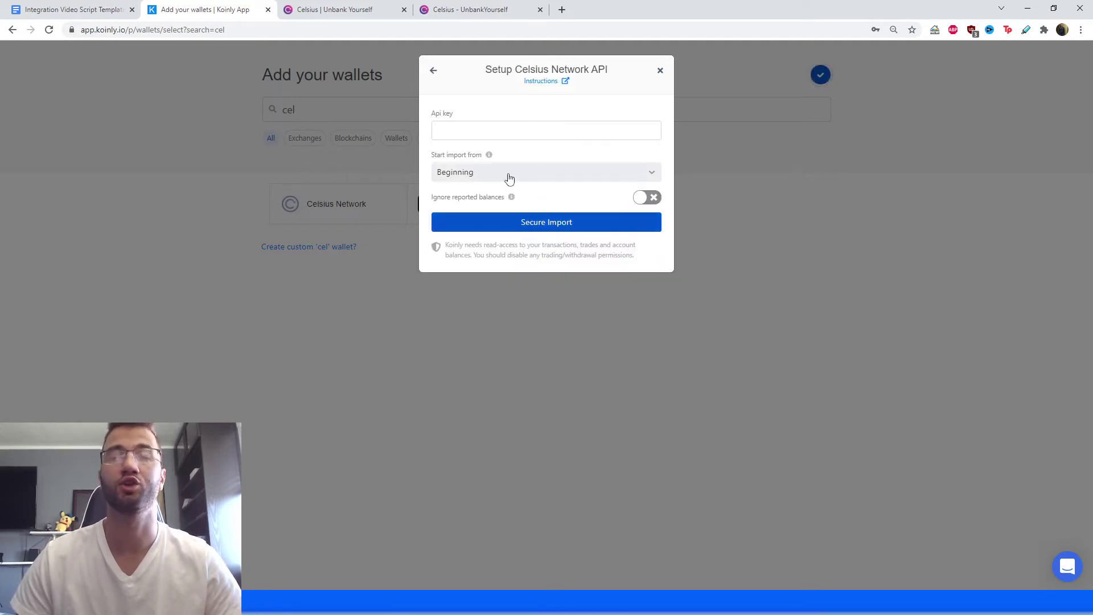
key(ctrl+4)
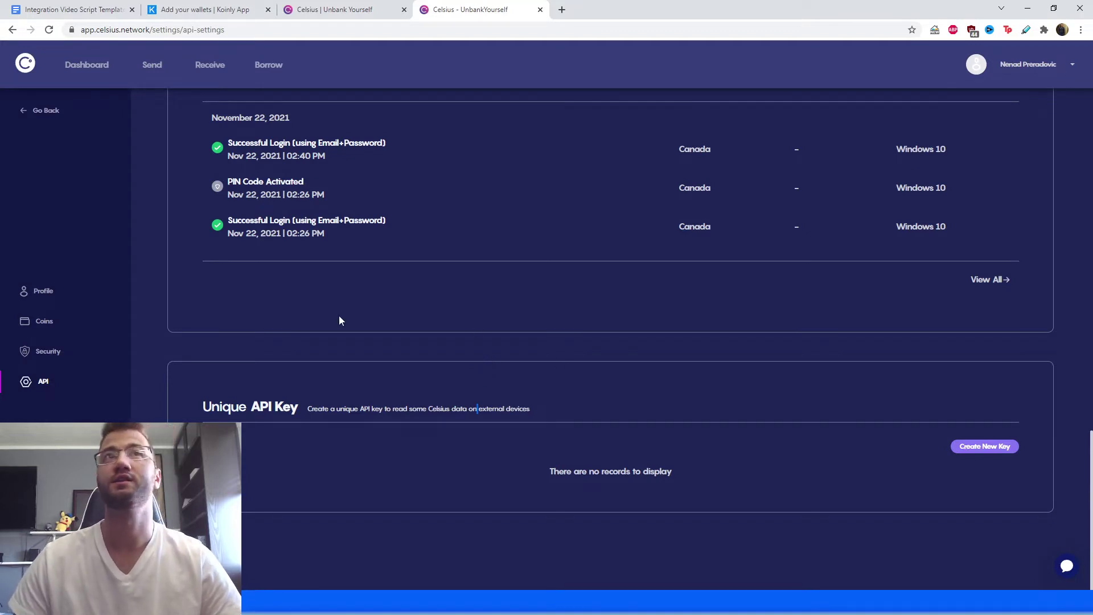
click(1025, 71)
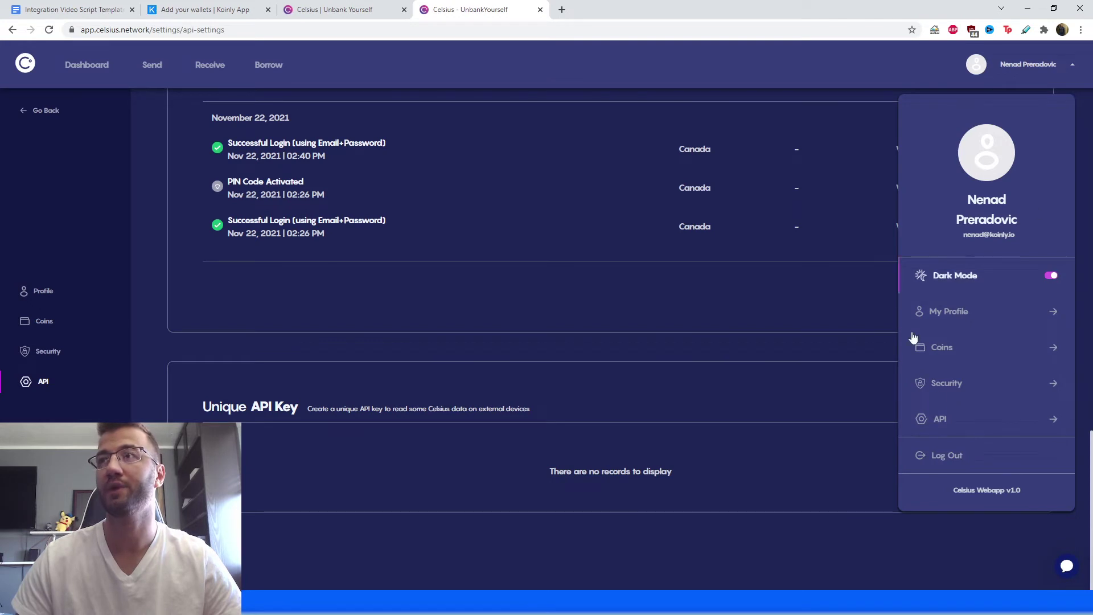
click(964, 421)
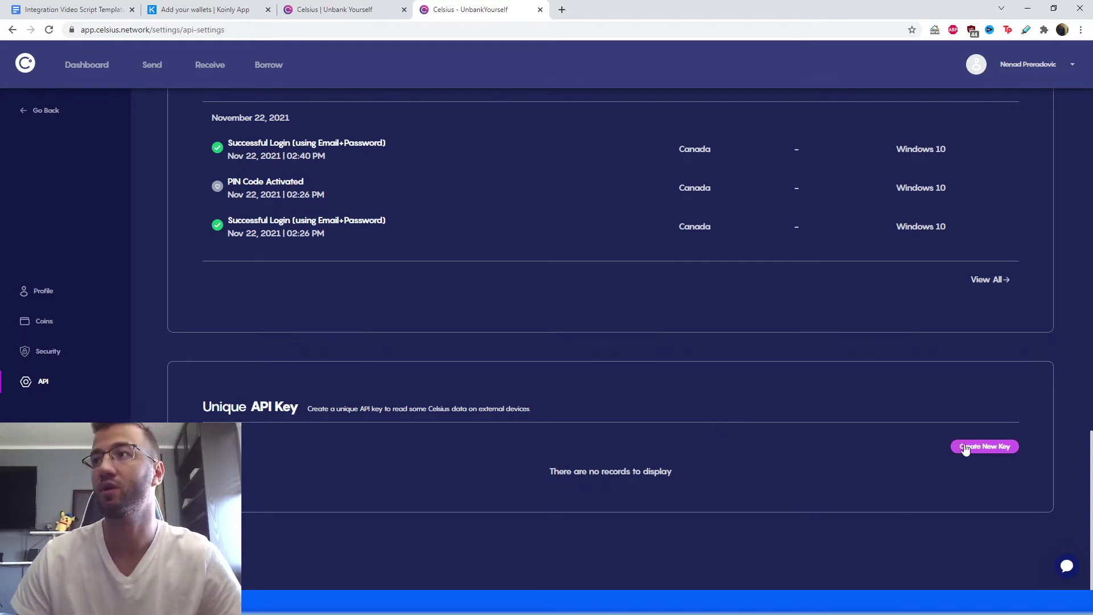
click(968, 448)
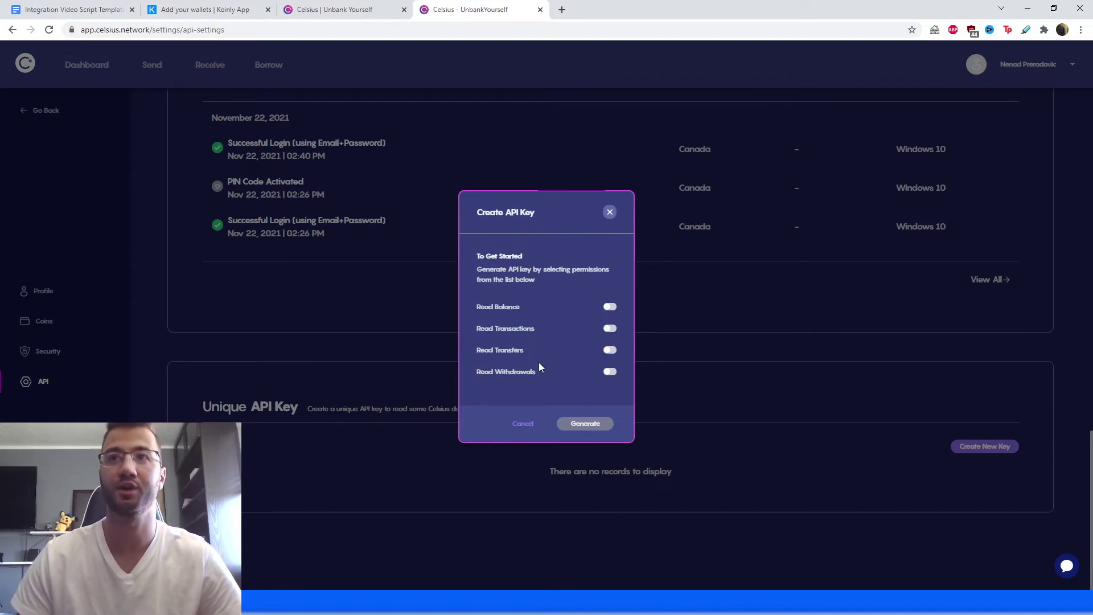
Enable Read Balance, Read Transactions, Read Transfers and Read Withdrawals on the new API key.
click(610, 306)
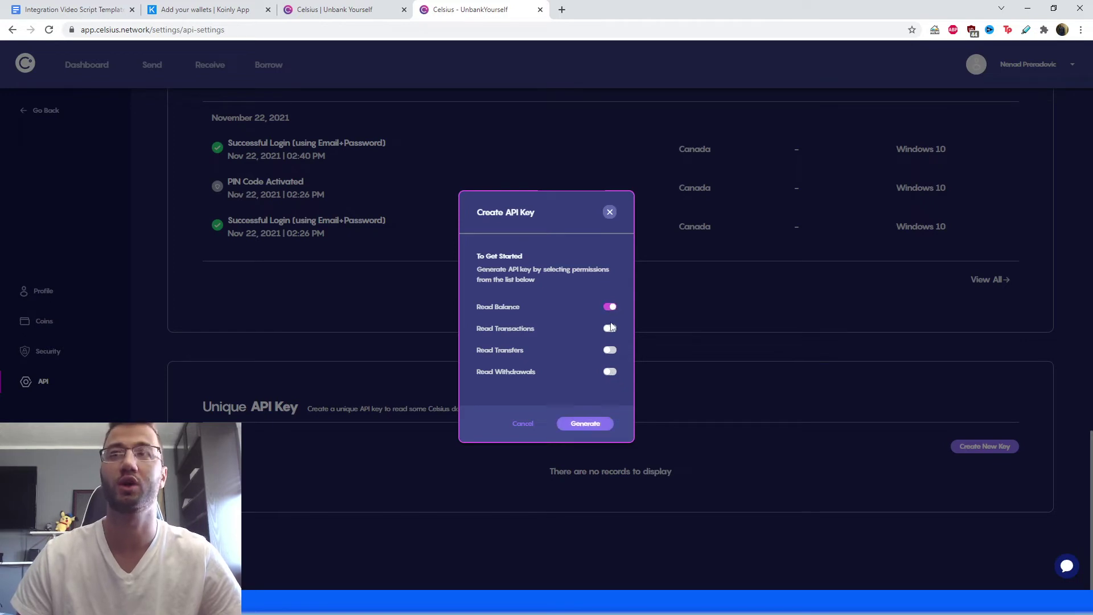
click(610, 329)
click(610, 350)
click(609, 373)
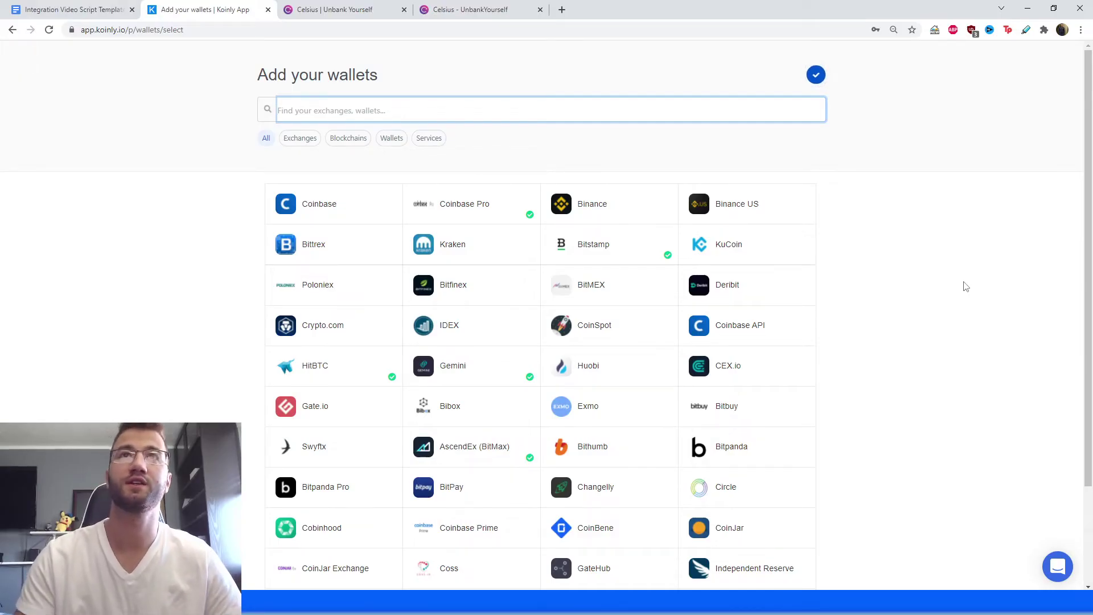
Import the Celsius CSV history into a new Celsius Network wallet, adding 26 transactions.
text(cel)
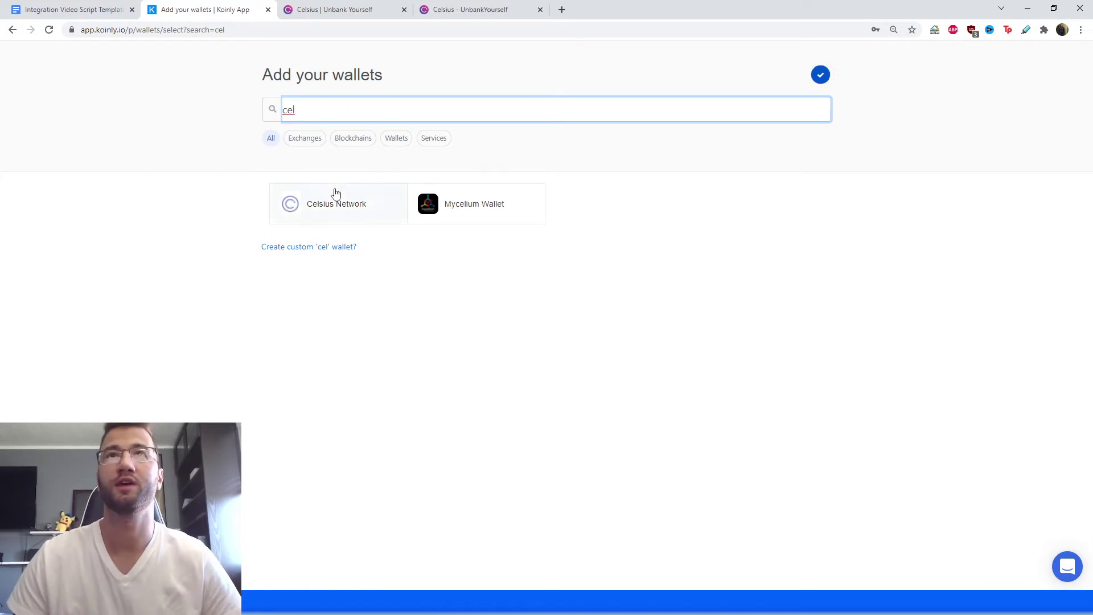
click(335, 193)
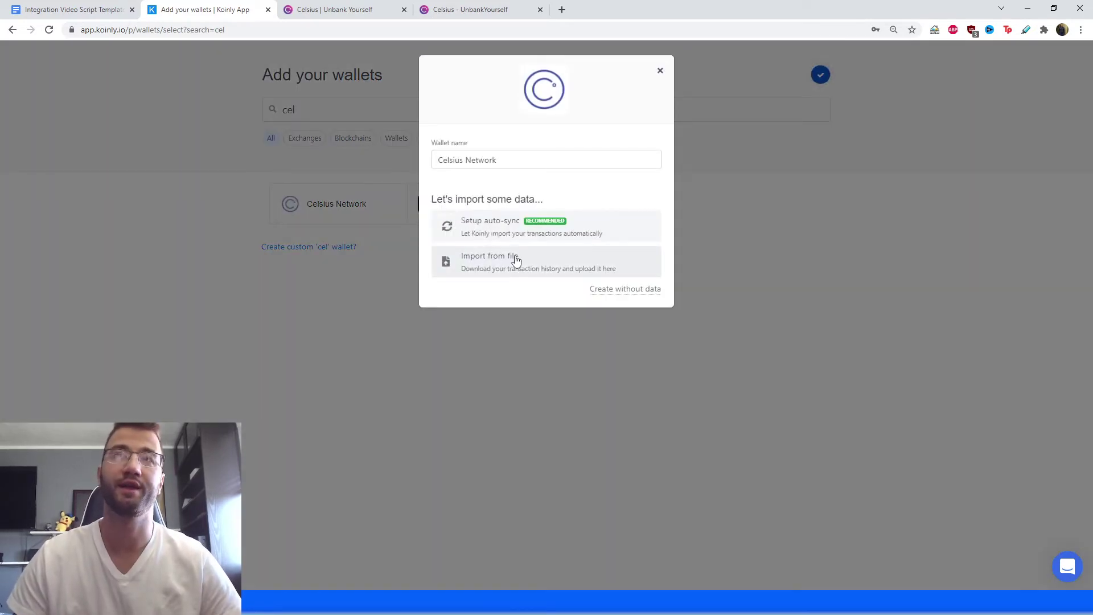
click(516, 260)
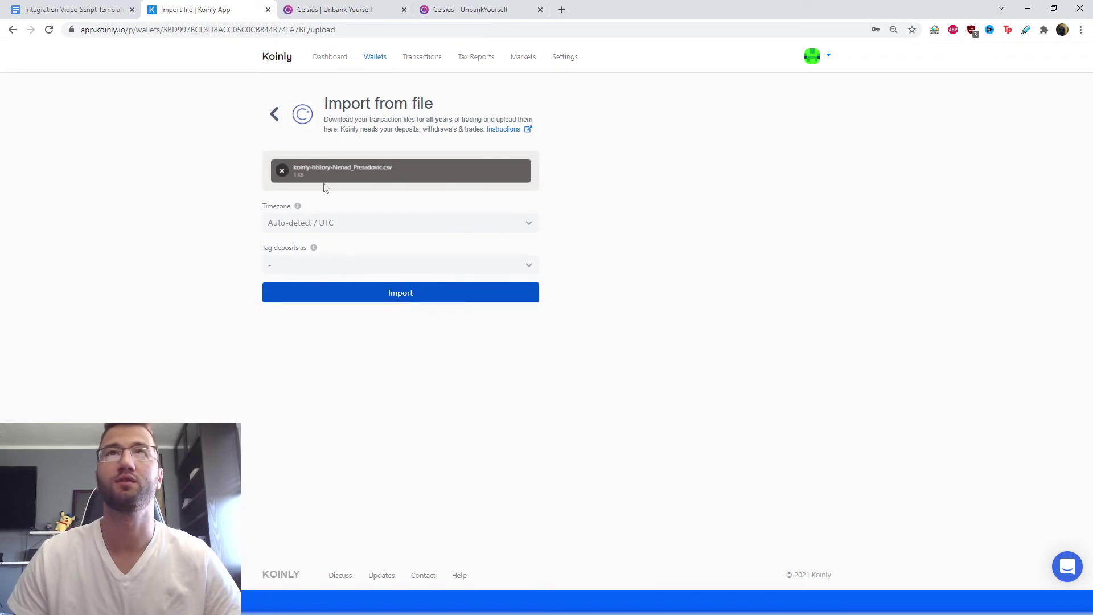
click(402, 299)
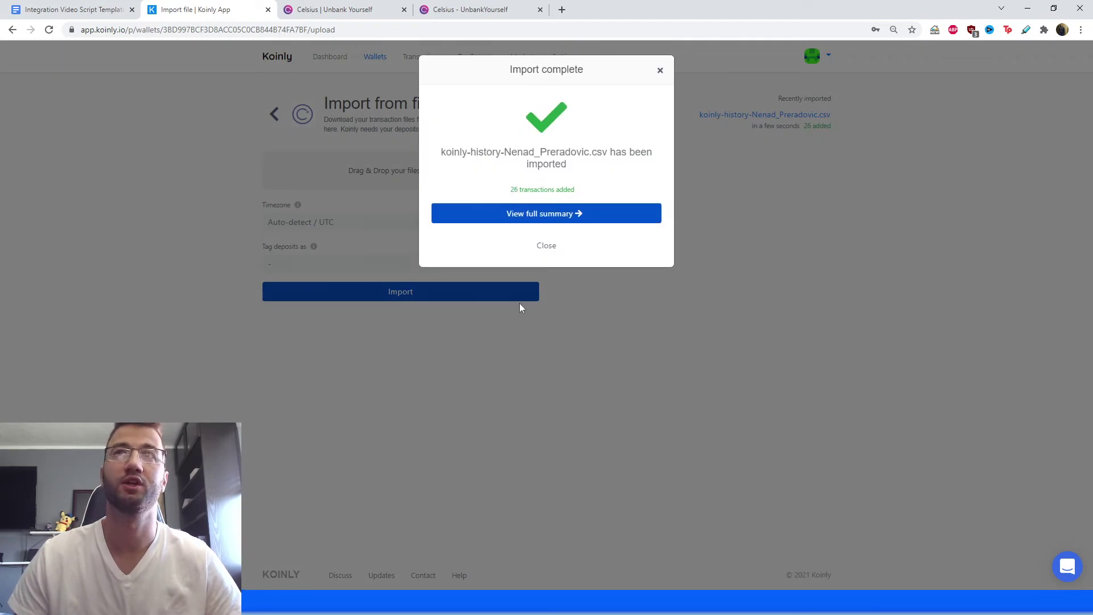
click(659, 70)
click(364, 59)
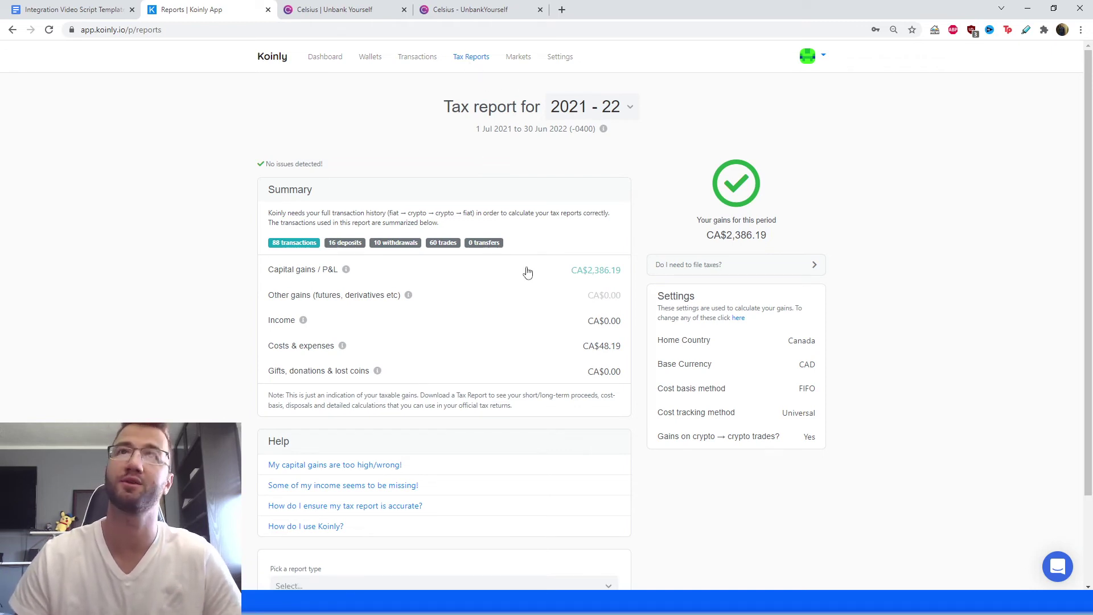
Scroll down the 2021–22 tax report and open the 'Pick a report type' dropdown.
scroll(256, 239, down, 2)
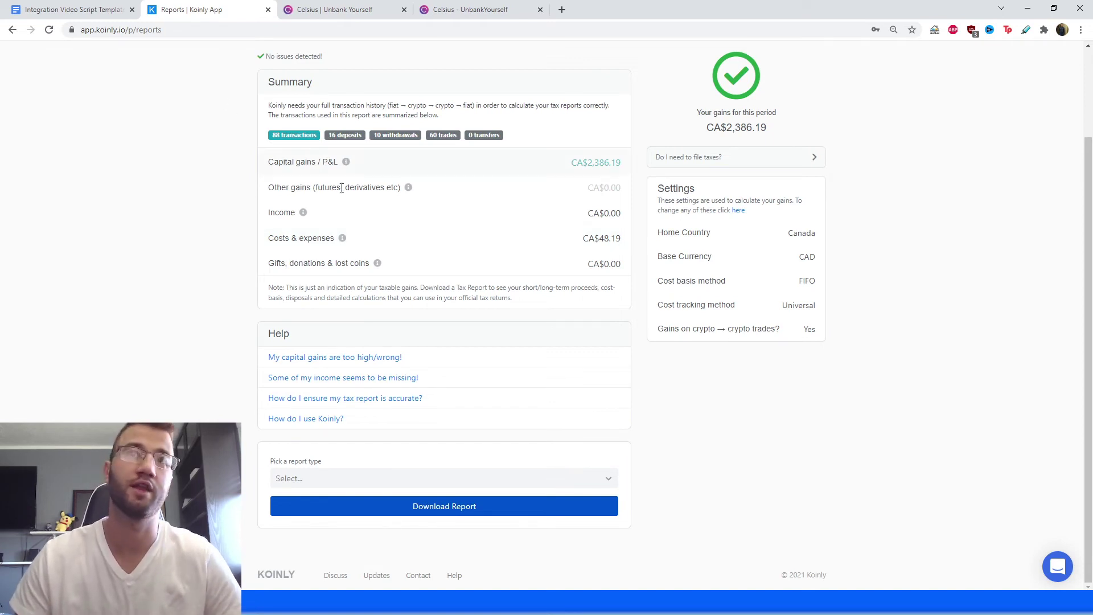
click(319, 481)
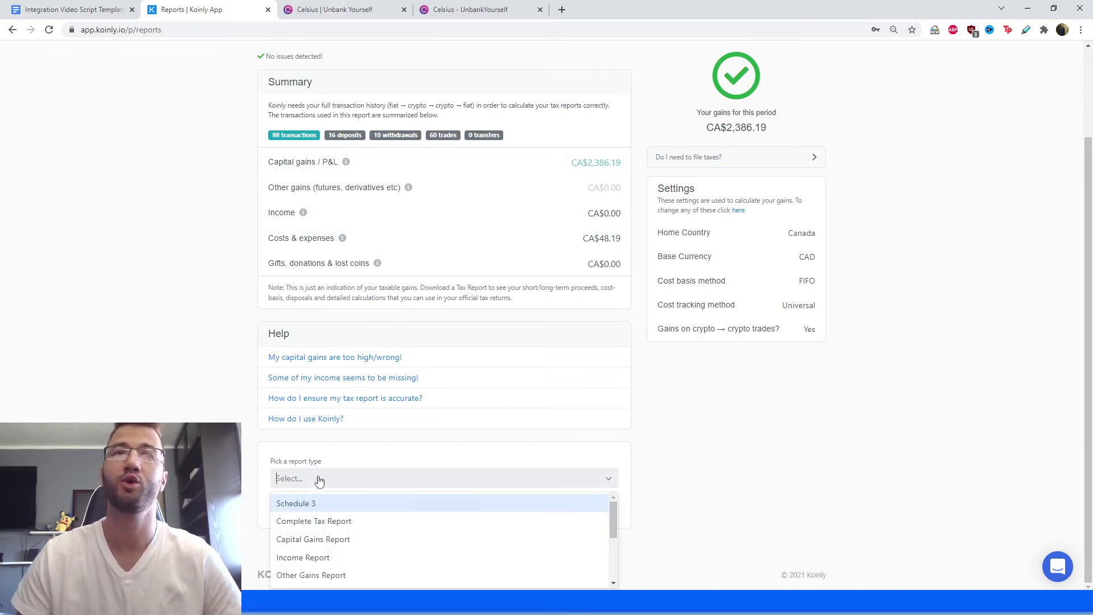
scroll(422, 526, down, 1)
scroll(421, 526, down, 1)
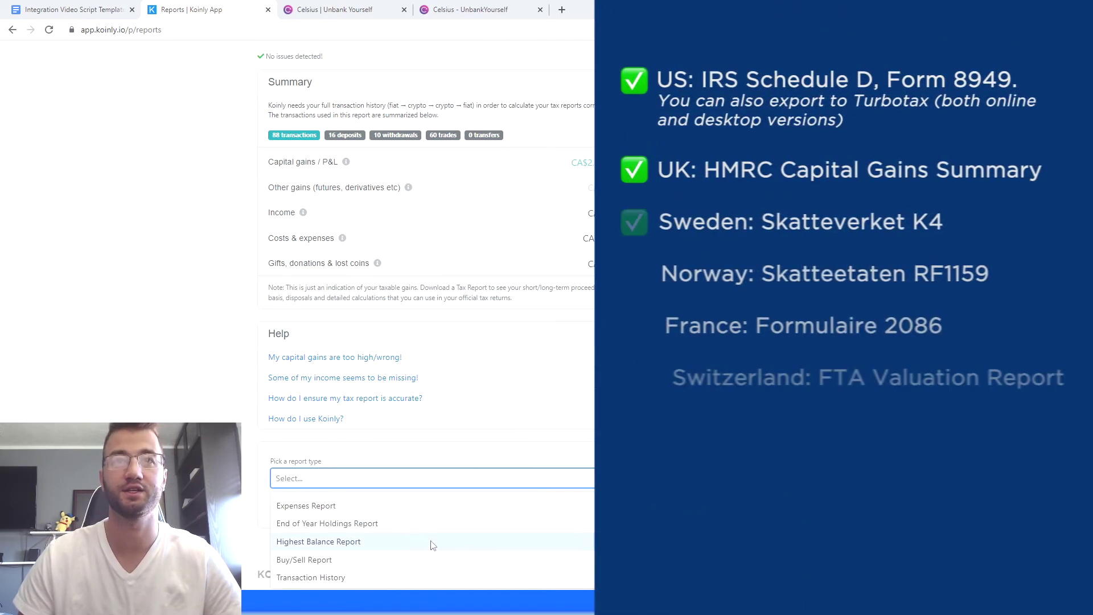
scroll(435, 542, up, 3)
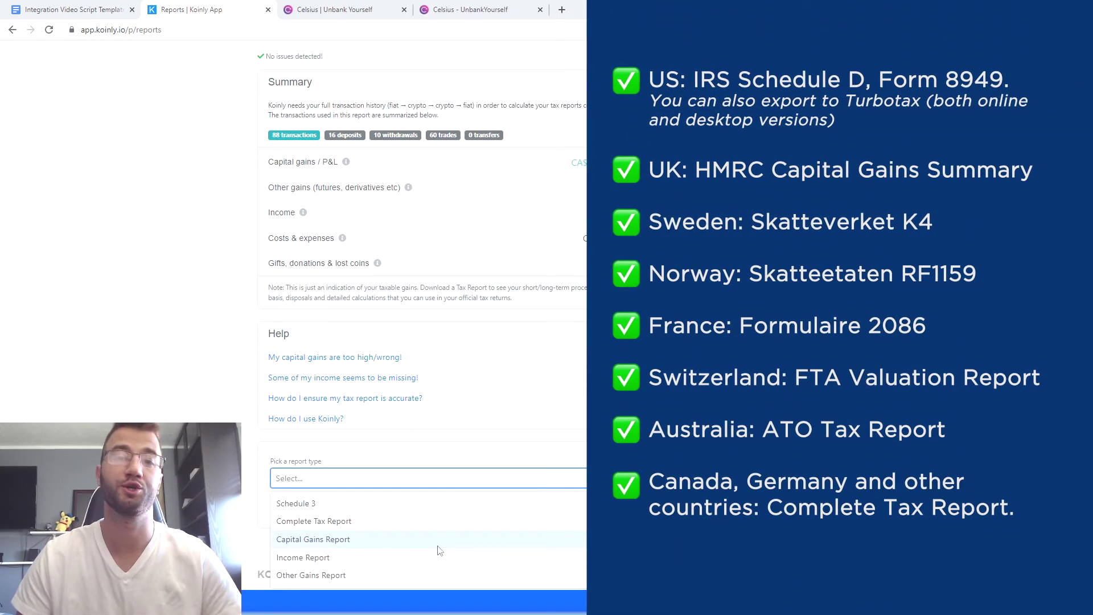
key(Escape)
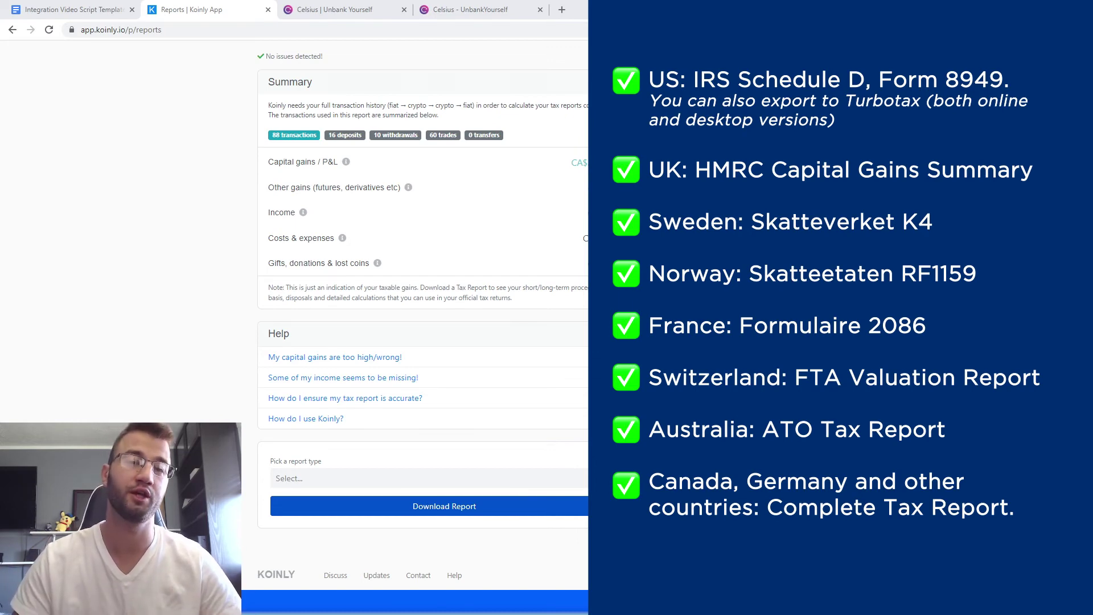
click(314, 487)
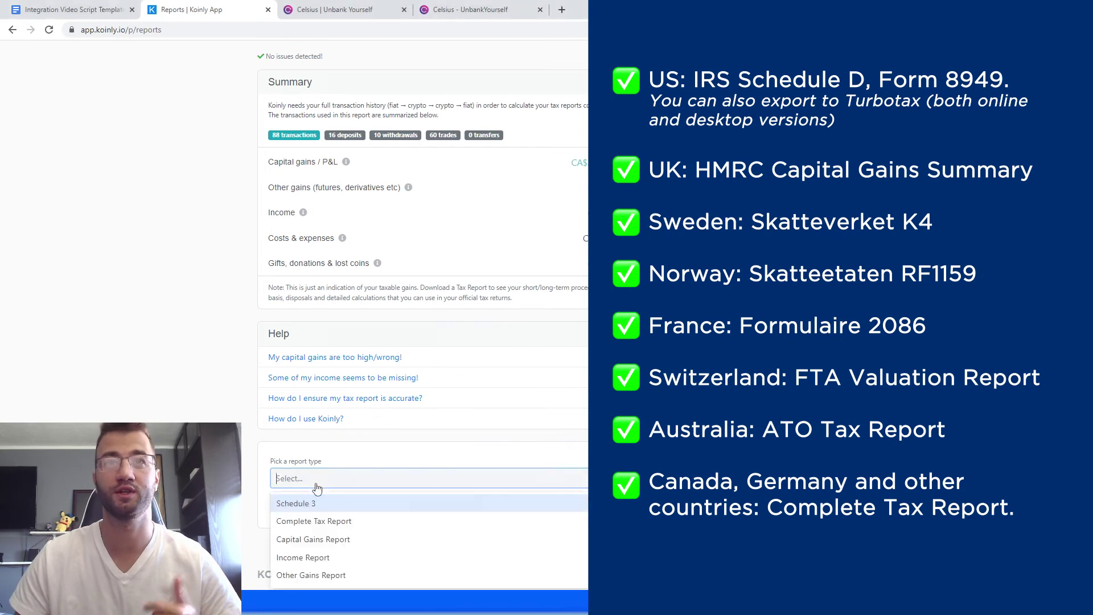
Read through the Koinly Help Center, then visit the Discuss forum and the Contact Koinly page.
scroll(340, 506, down, 1)
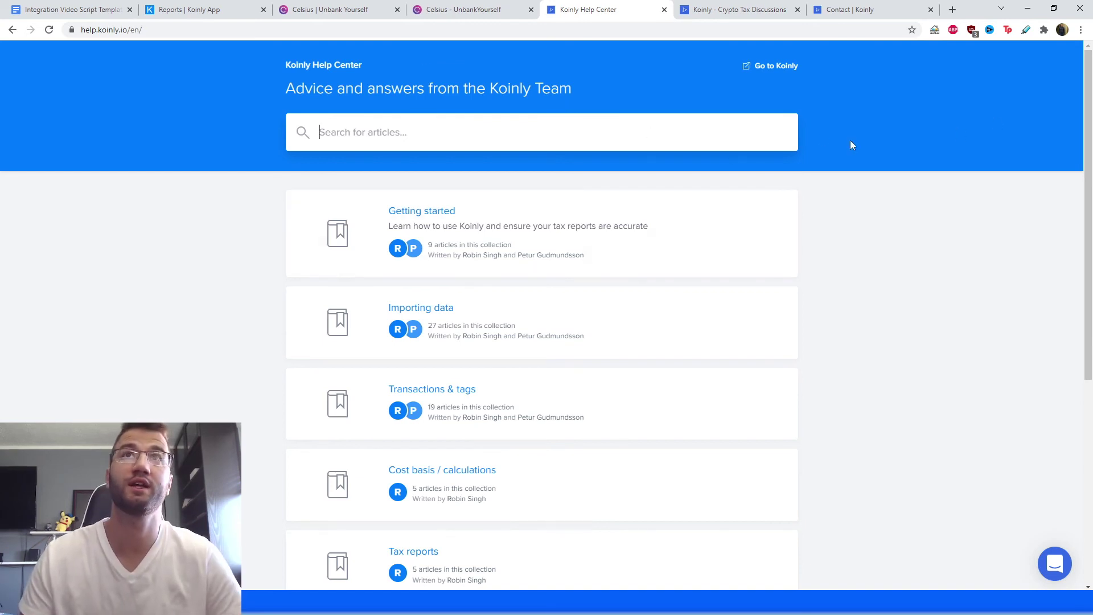
scroll(719, 329, down, 1)
scroll(718, 329, down, 2)
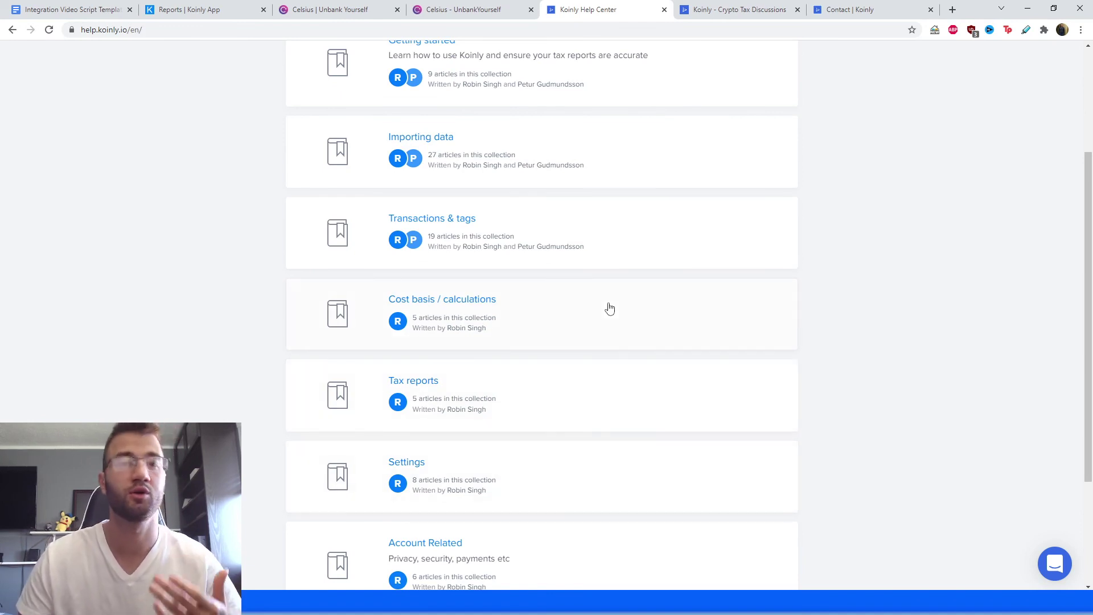
click(734, 9)
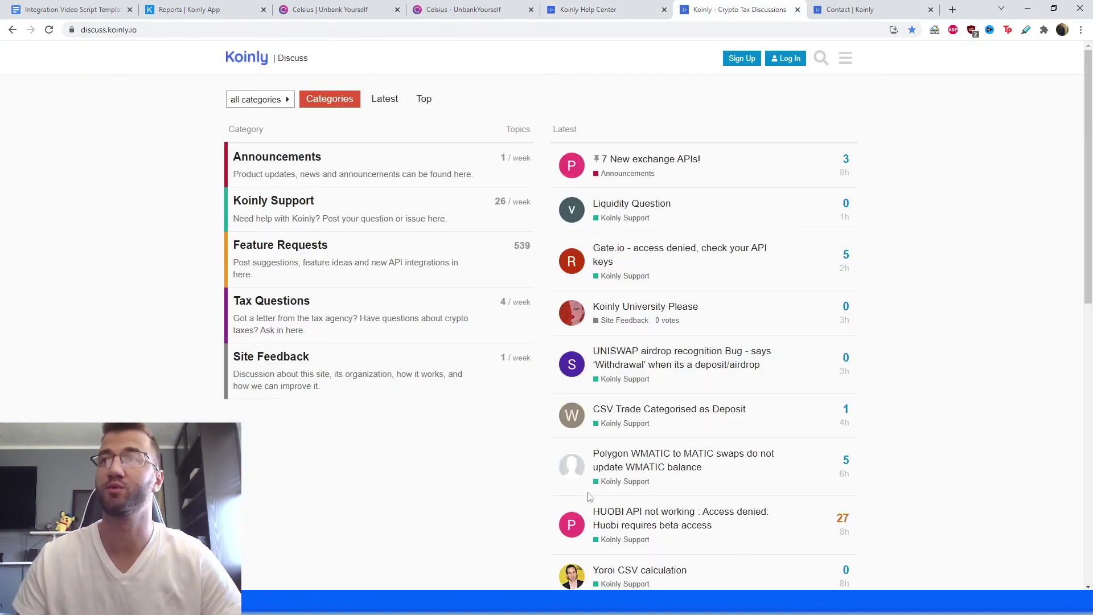
click(848, 11)
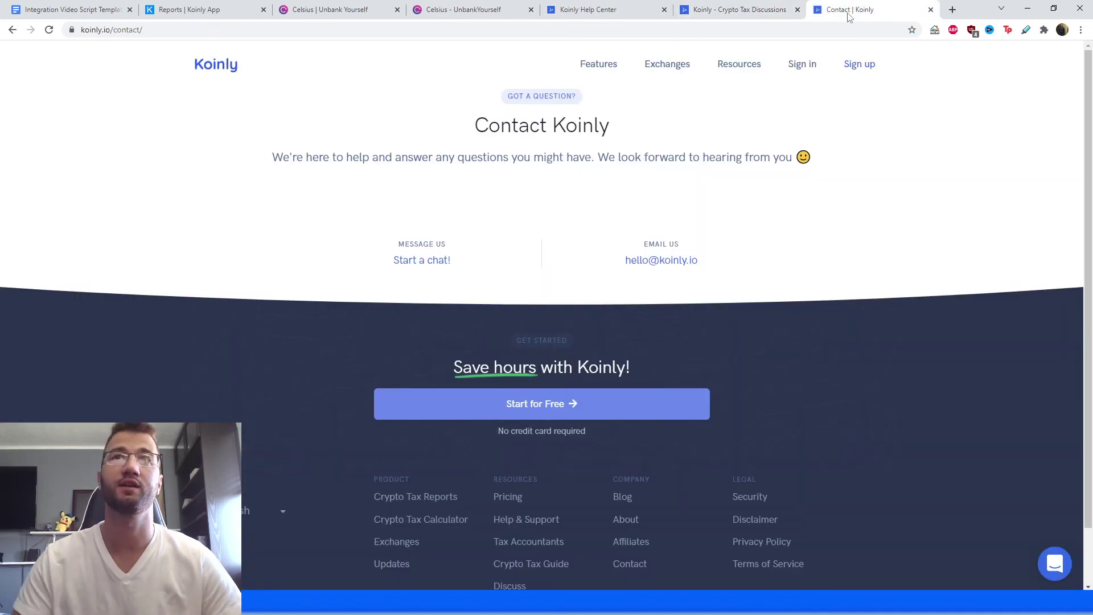